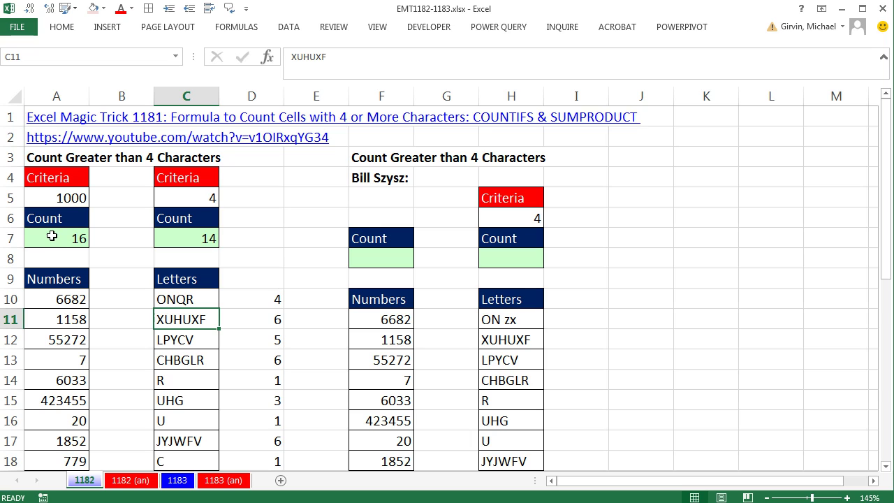
Review the A7 and C7 count formulas without changing them.
double_click(52, 236)
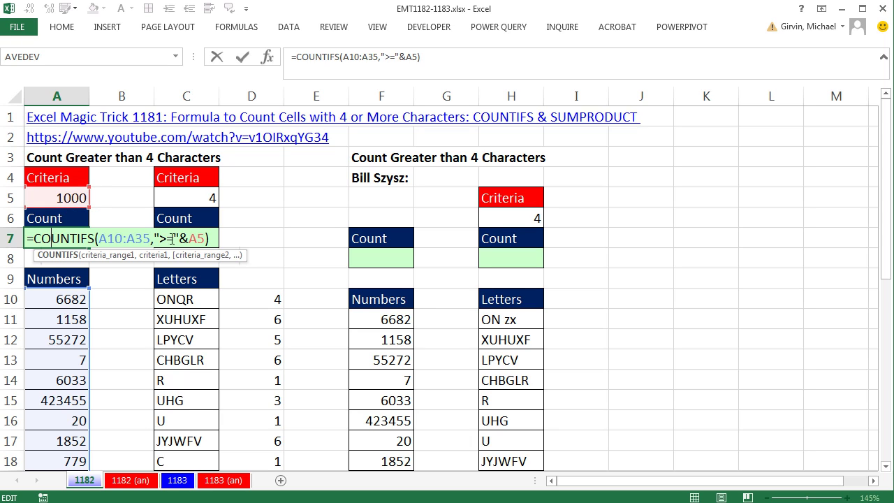
key("ctrl+Return")
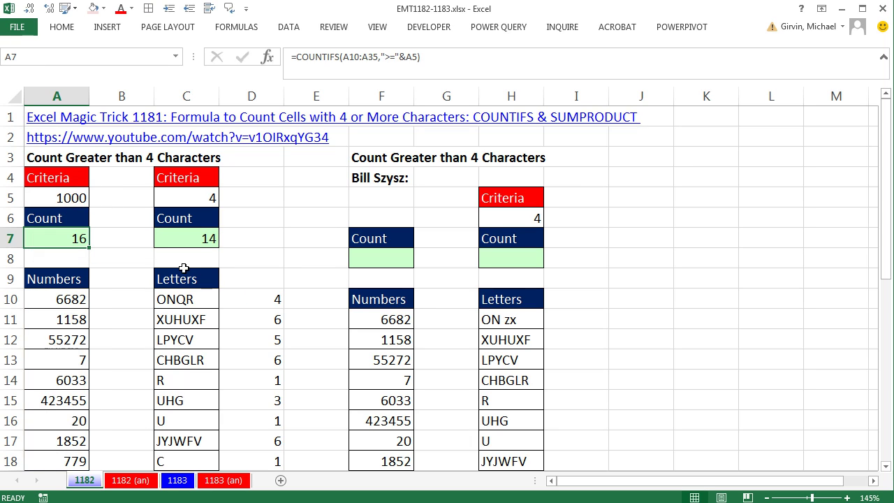
double_click(178, 248)
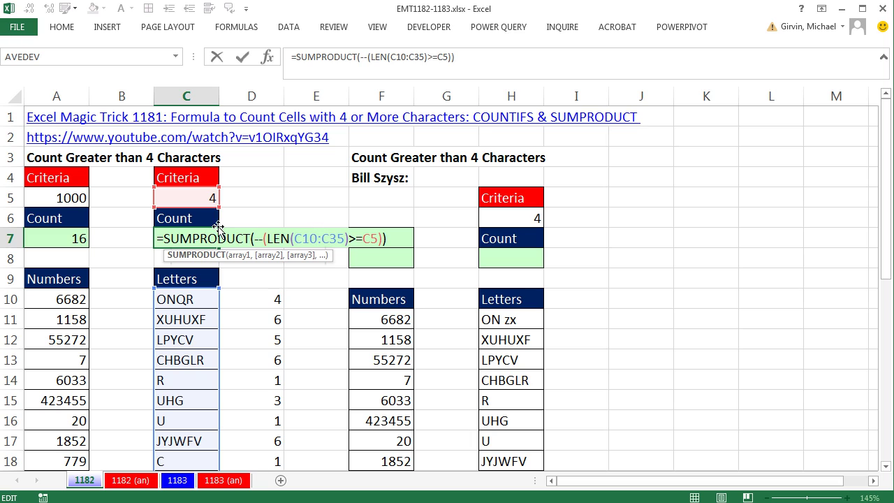
key("ctrl+Return")
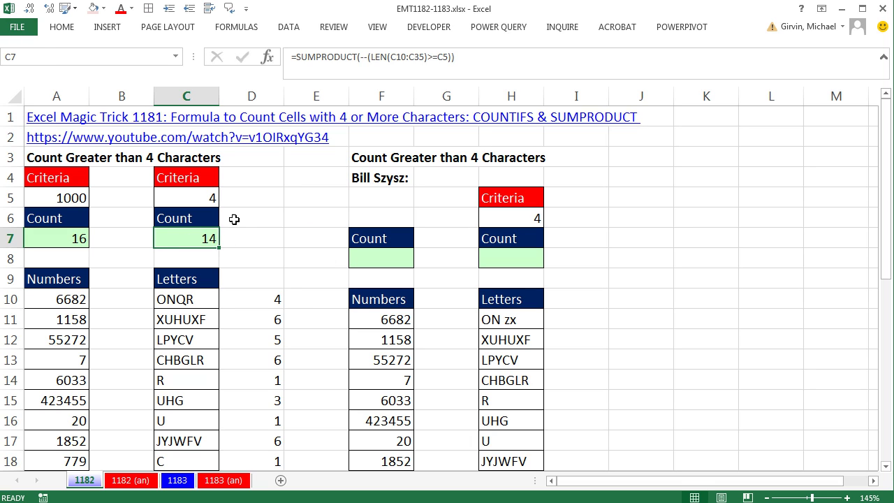
double_click(203, 238)
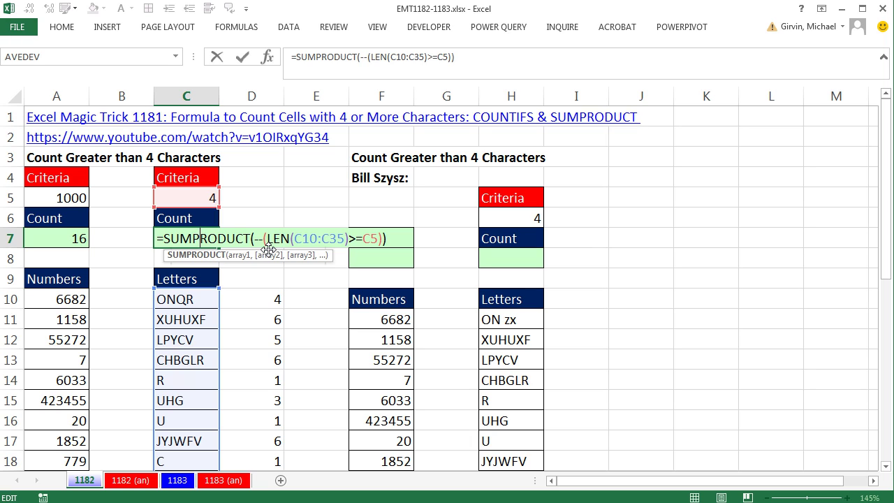
key("Escape")
Overwrite XUHUXF in C11 with 1000 and LPYCV in C12 with 5.
left_click(185, 315)
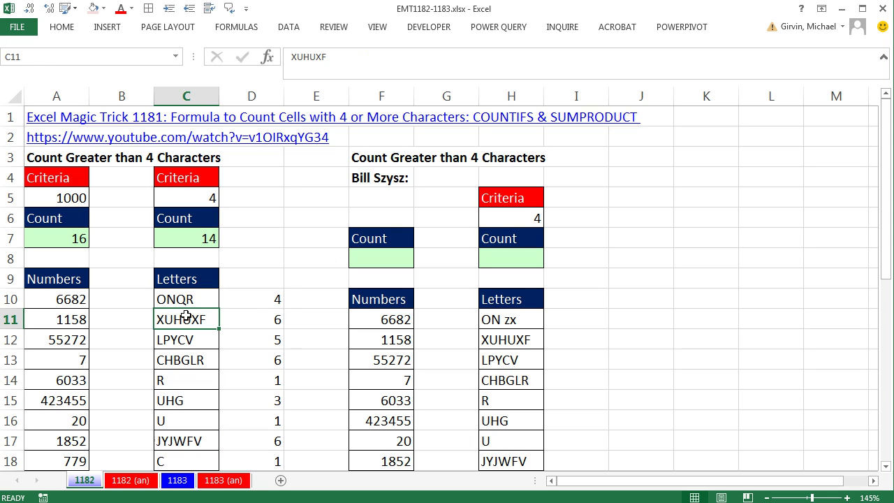
type("1000")
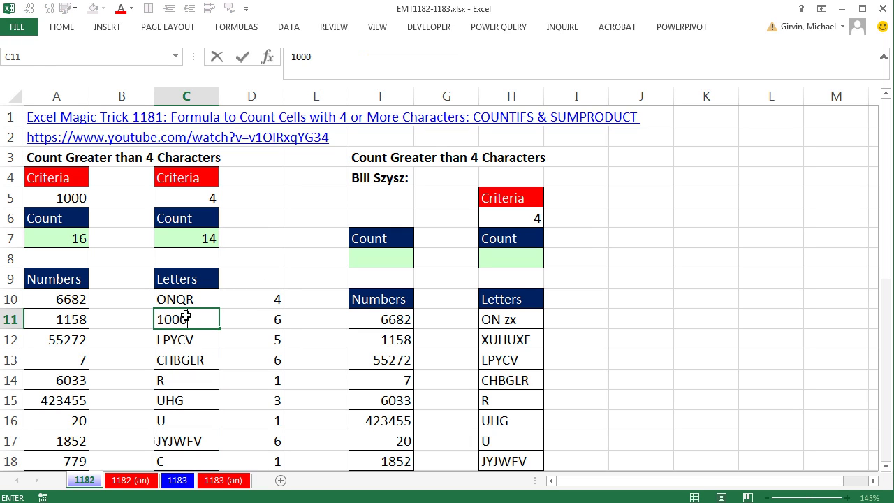
key("ctrl+Return")
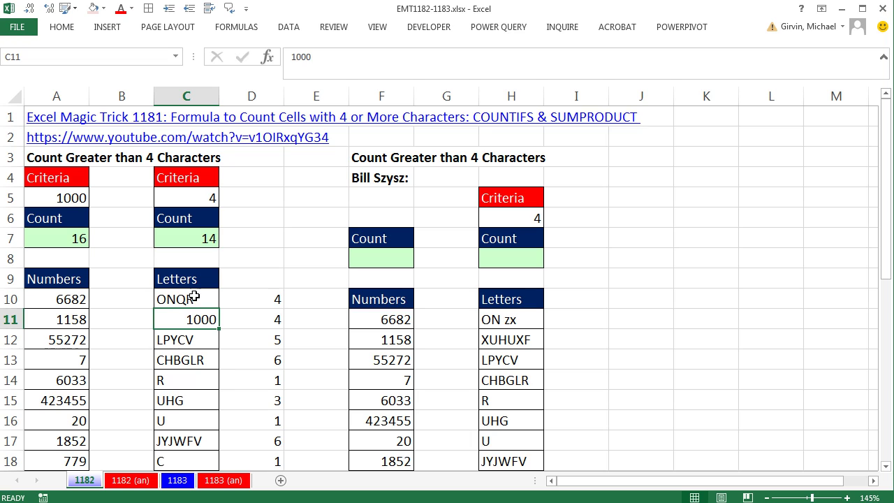
left_click(207, 338)
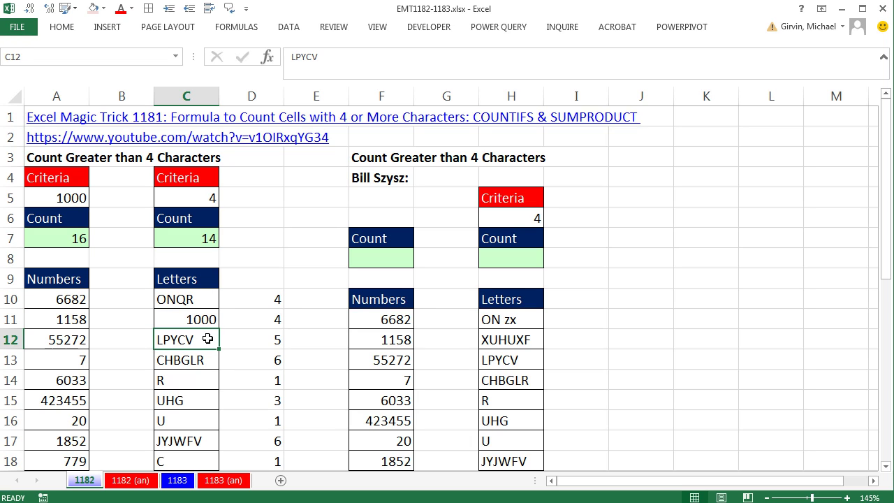
type("5")
key("ctrl+Return")
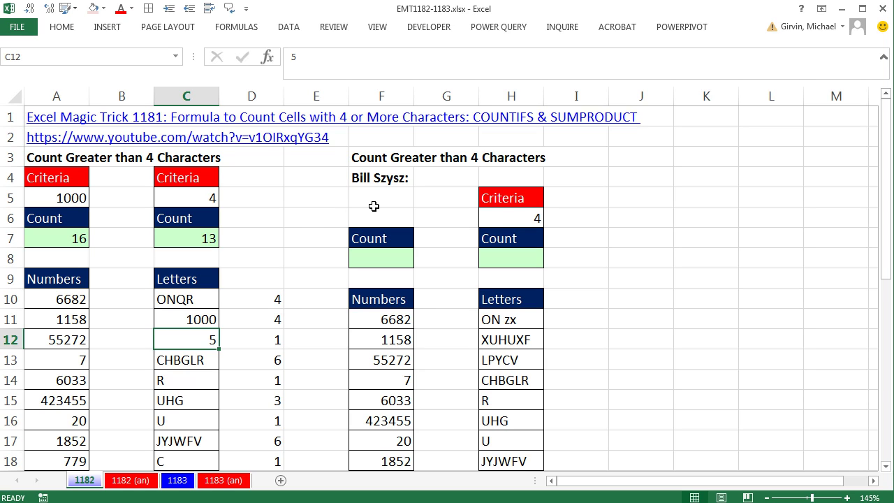
left_click(505, 220)
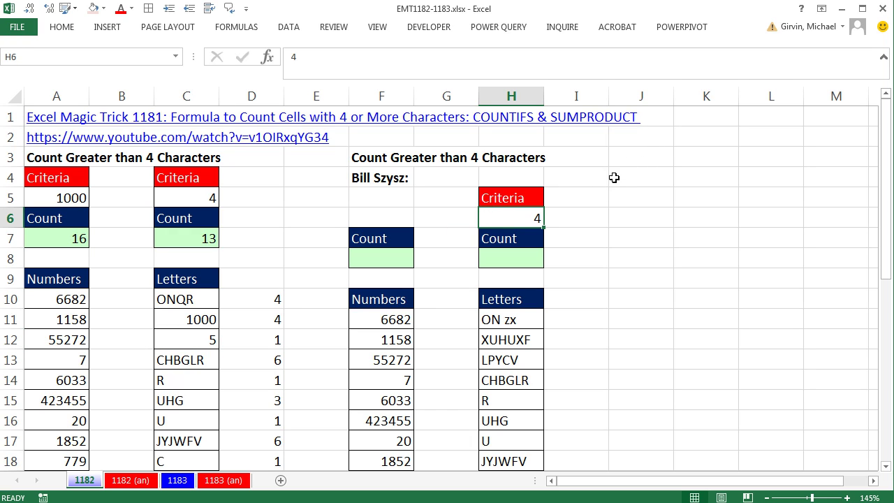
Enter =COUNTIFS(F11:F36,">="&10^(H6-1)) in F8 to count numbers with at least H6 digits.
left_click(390, 261)
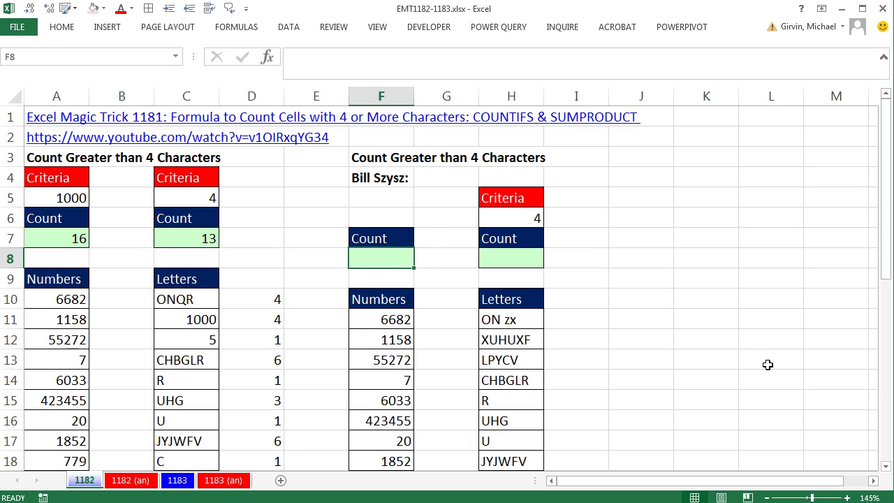
type("=countifs")
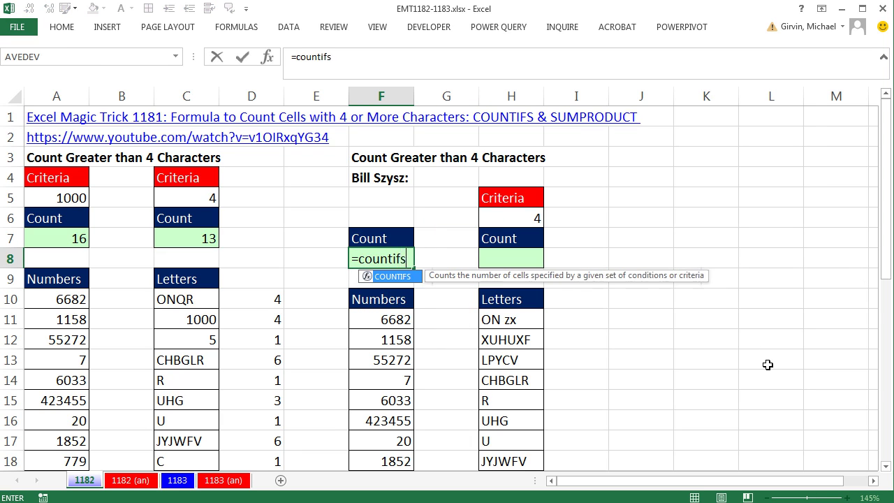
key("Tab")
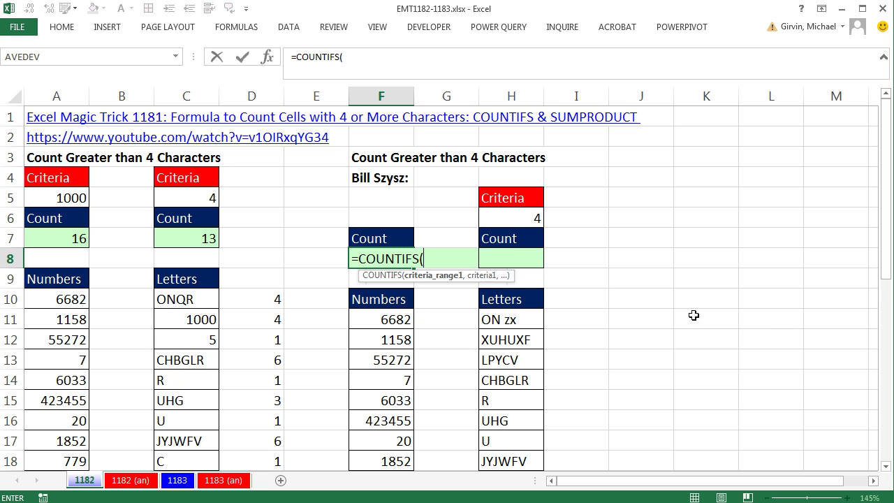
left_click(376, 320)
key("ctrl+shift+Down")
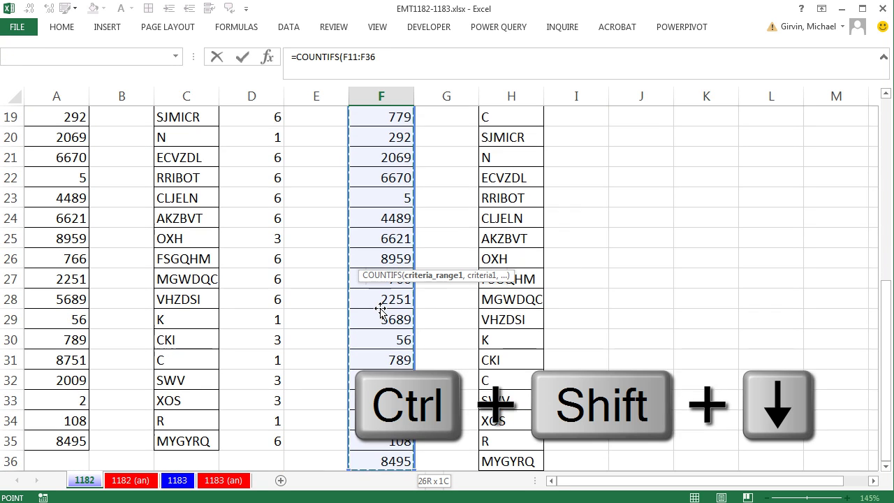
key("ctrl+BackSpace")
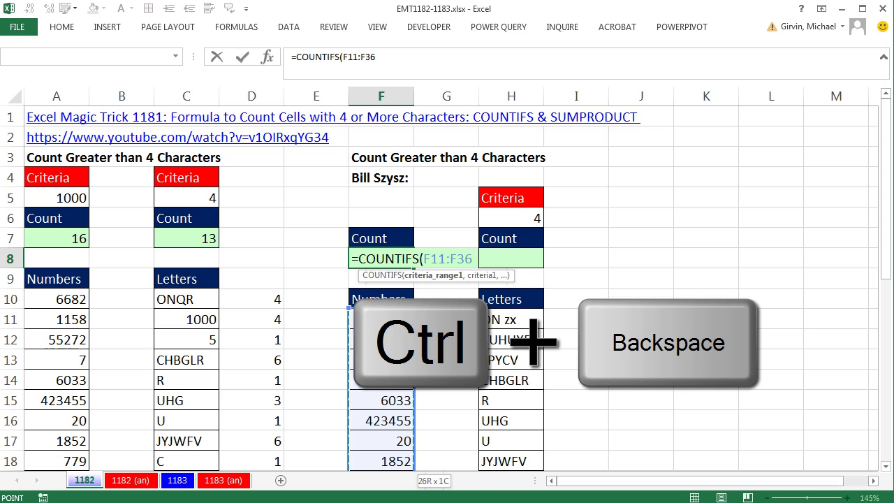
type(",\">=")
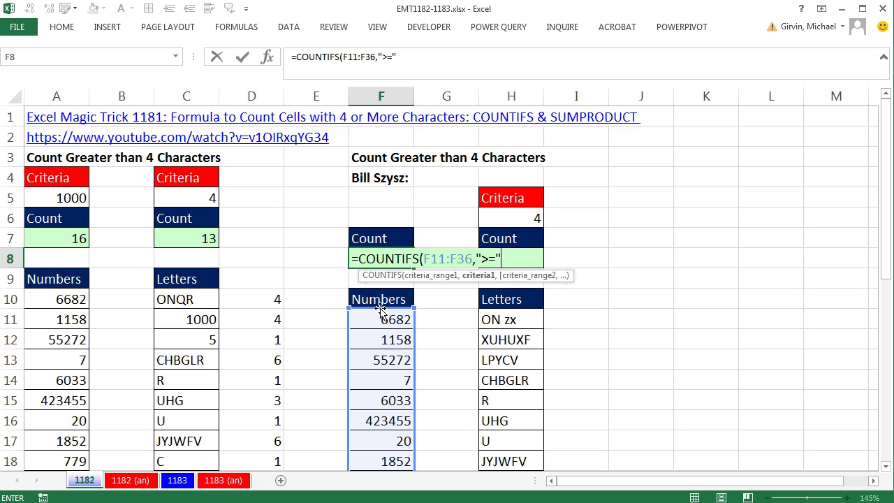
type("\"&10^(")
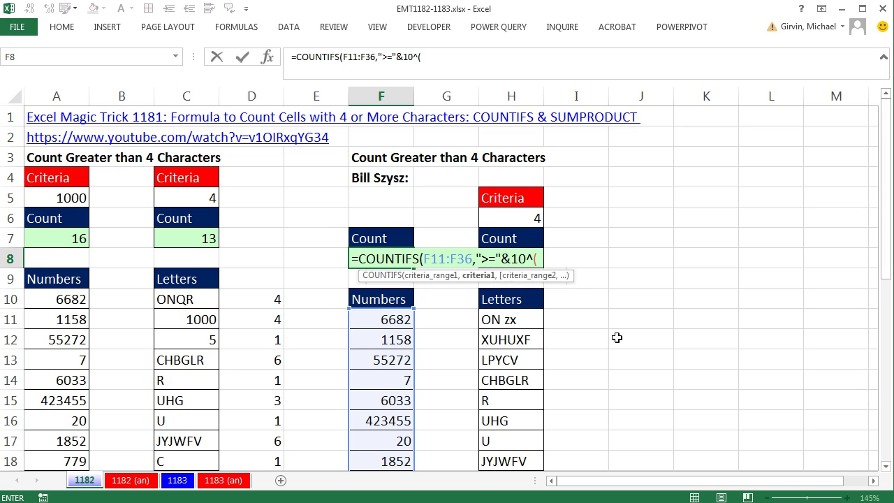
left_click(530, 217)
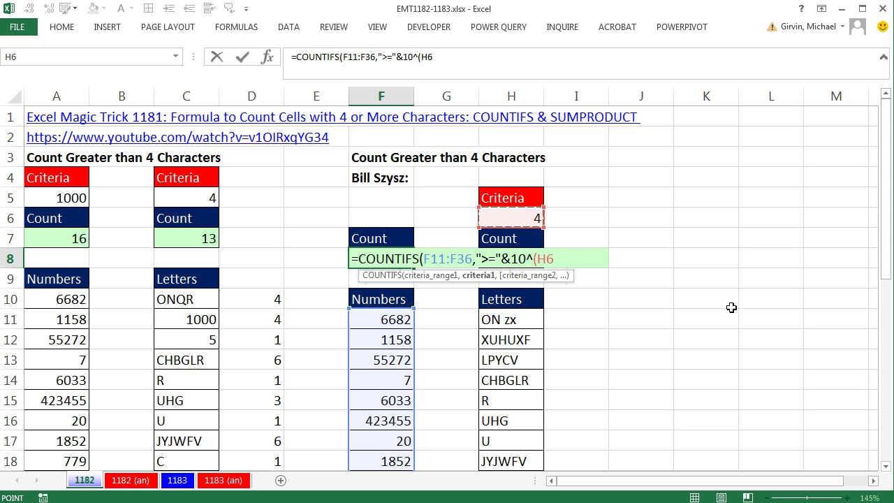
type("-1")
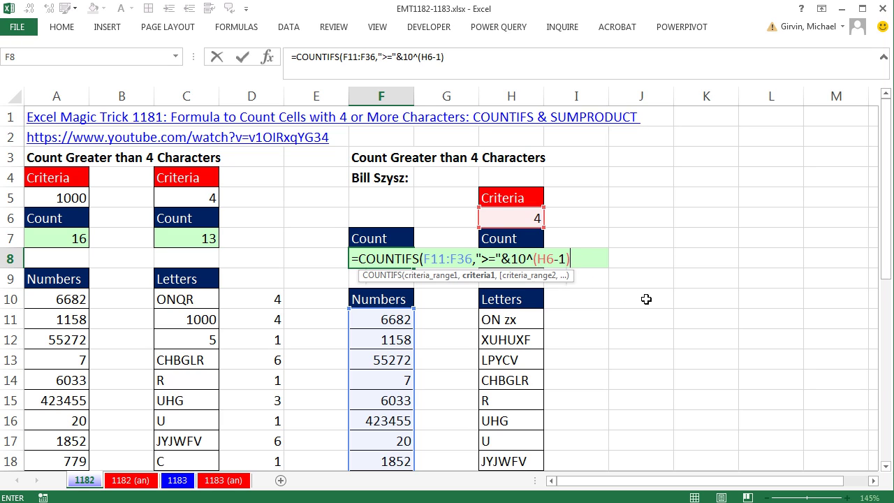
type(")")
key("ctrl+Return")
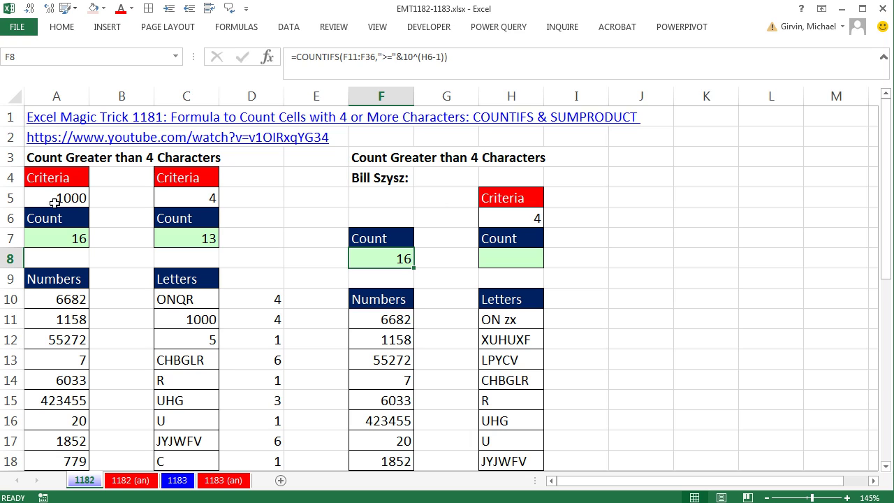
Test the F8 count by changing H6 to 3, then restore it to 4.
left_click(520, 217)
type("3")
key("ctrl+Return")
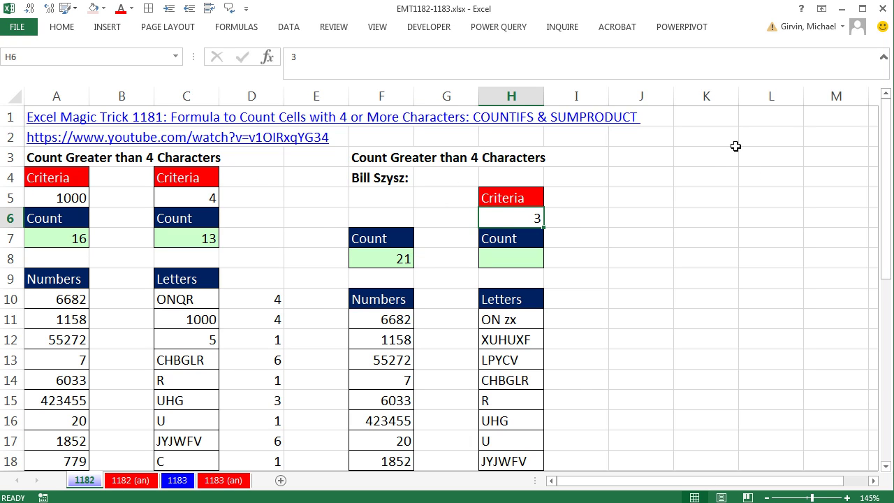
type("4")
key("ctrl+Return")
double_click(184, 239)
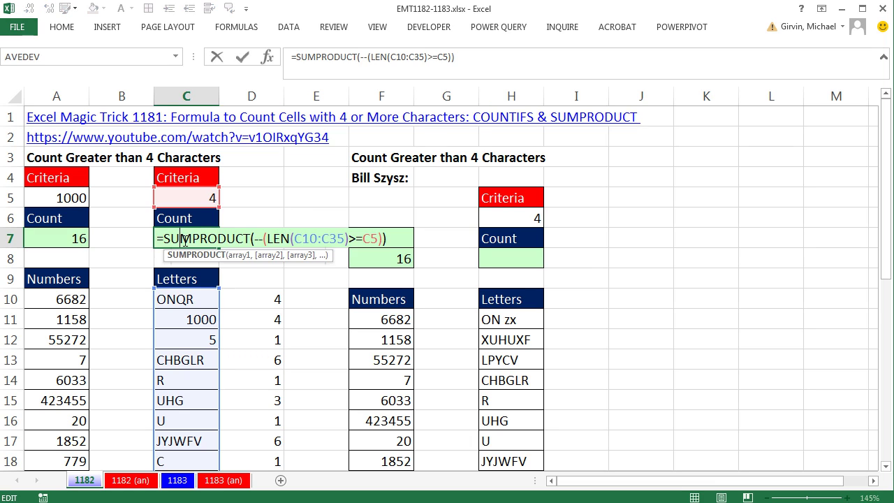
key("Left")
key("Left")
key("Left")
key("Left")
left_click(300, 238)
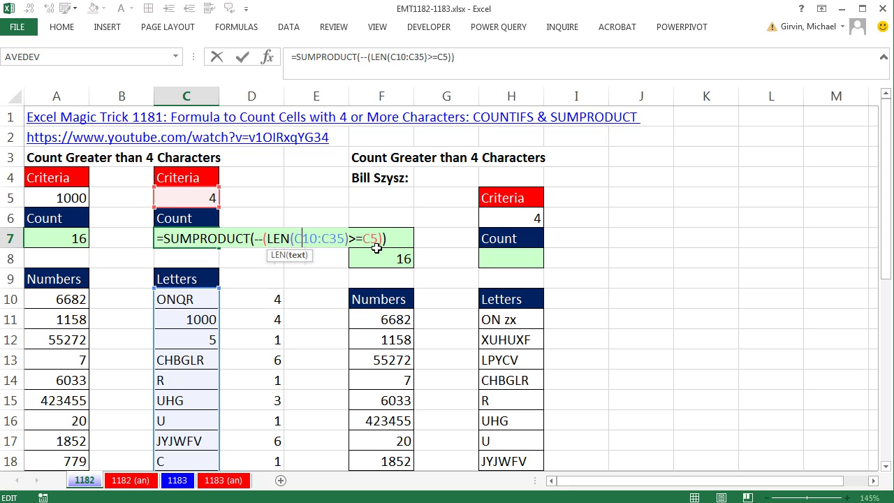
key("ctrl+Return")
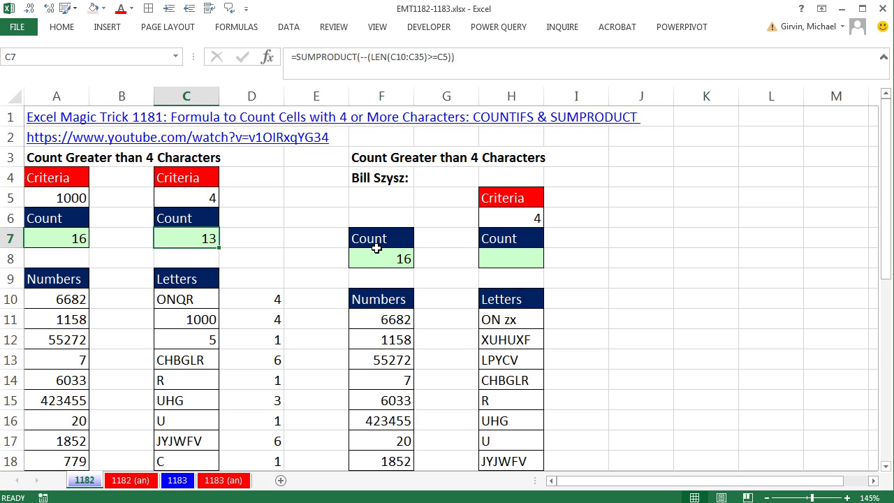
left_click(489, 260)
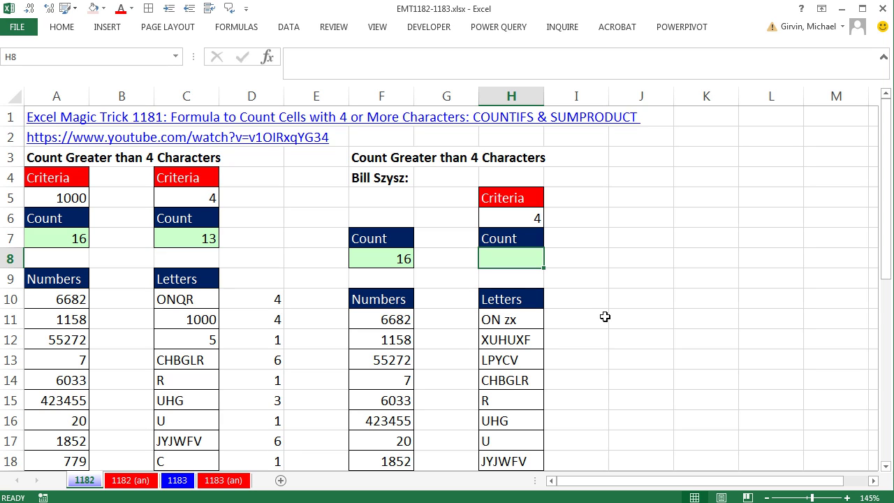
Enter =COUNTIFS(H11:H36,"????*") in H8, counting 14 entries of four or more characters.
type("=coun")
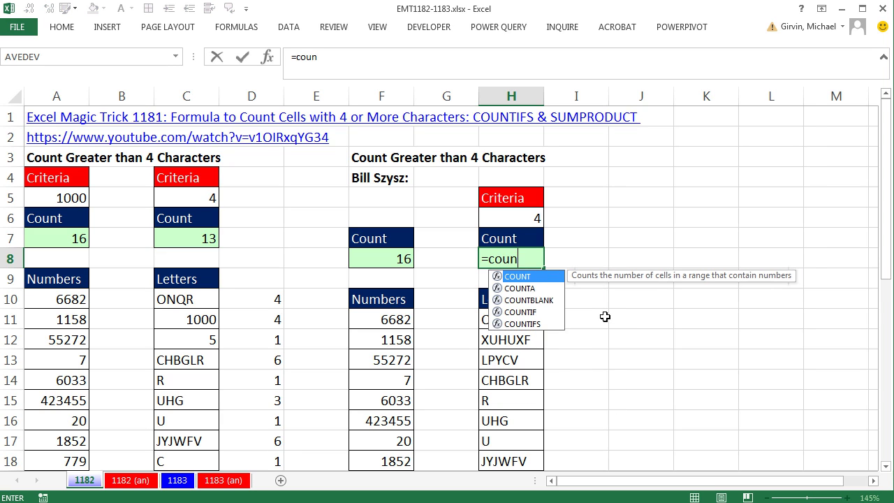
type("tif")
key("Down")
key("Tab")
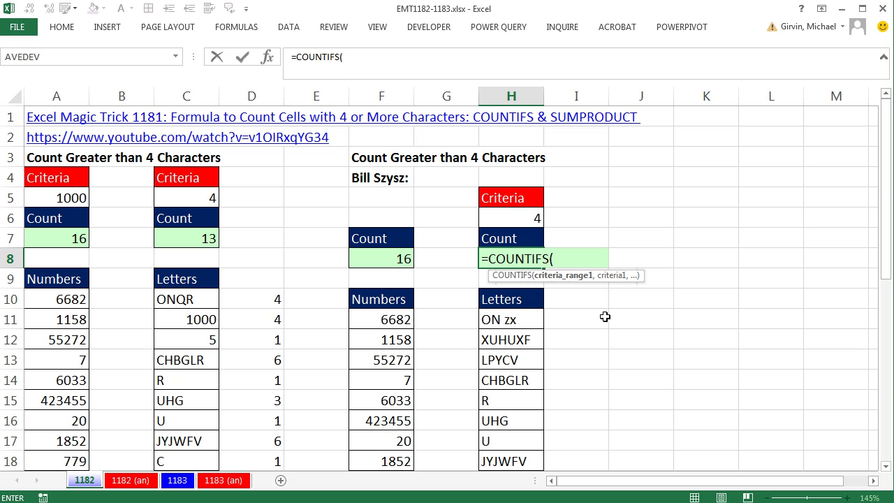
left_click(514, 320)
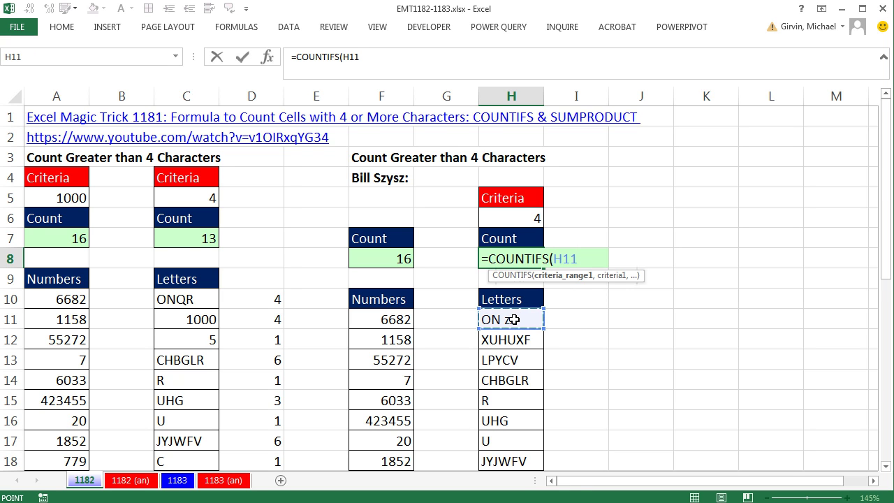
key("ctrl+shift+Down")
key("ctrl+BackSpace")
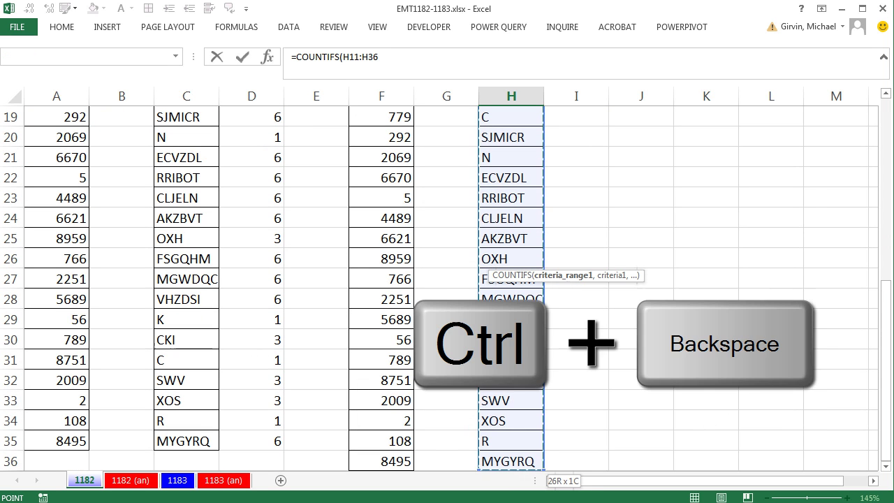
type(",")
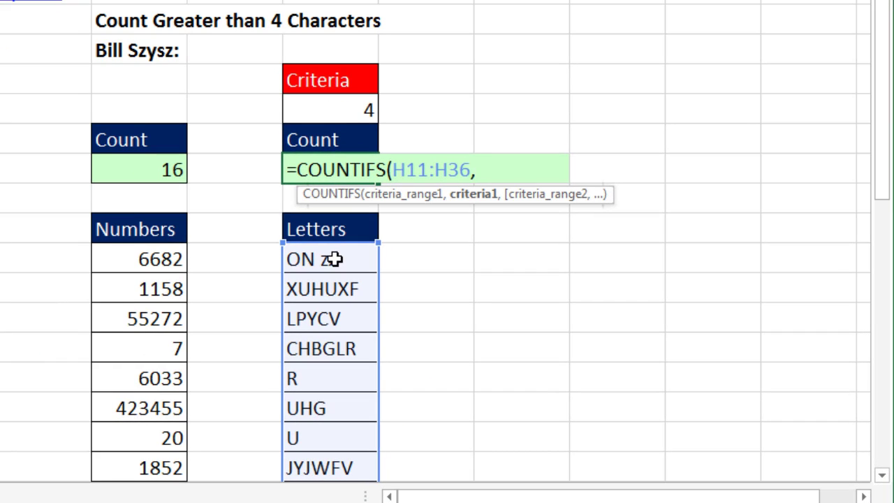
type("\"????*")
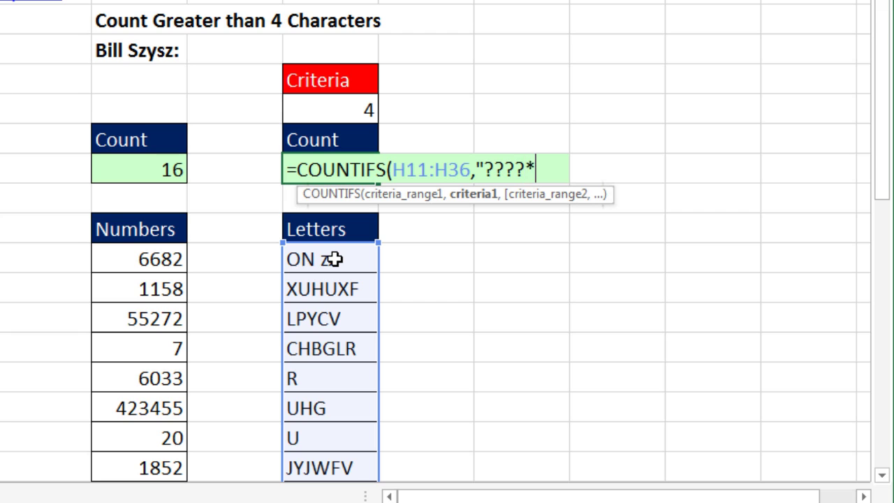
type("\"")
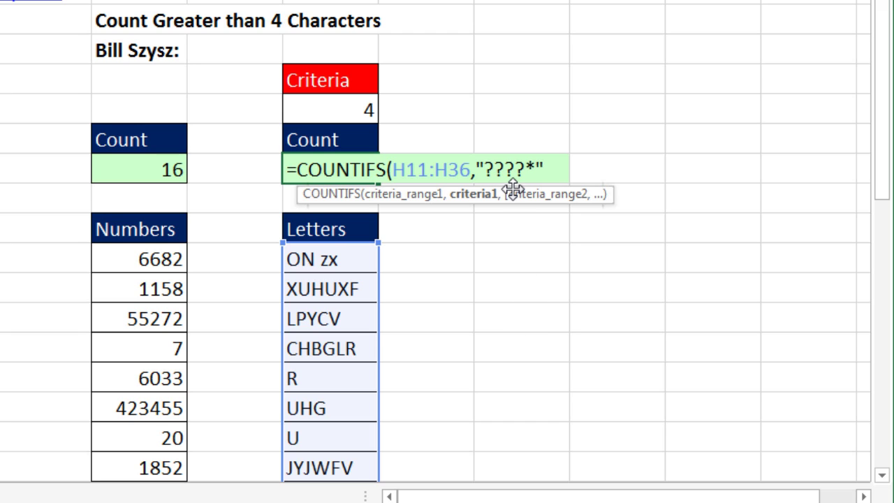
left_click_drag(514, 171, 524, 171)
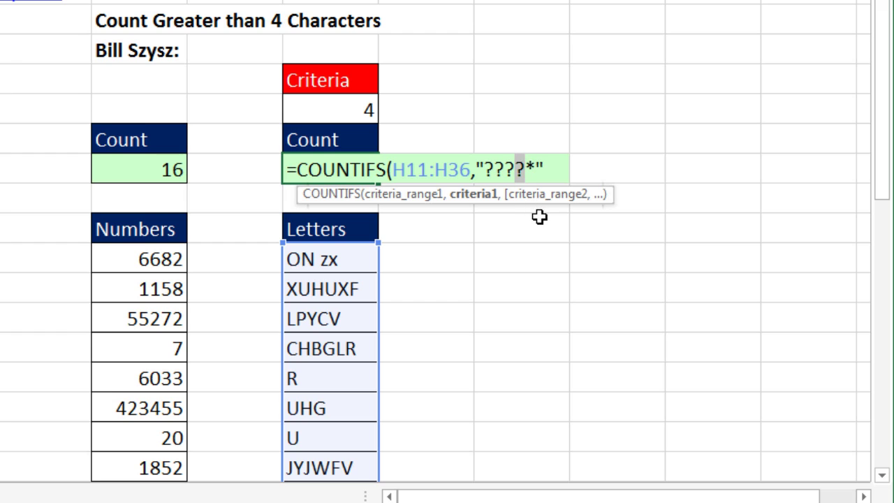
left_click_drag(526, 170, 536, 170)
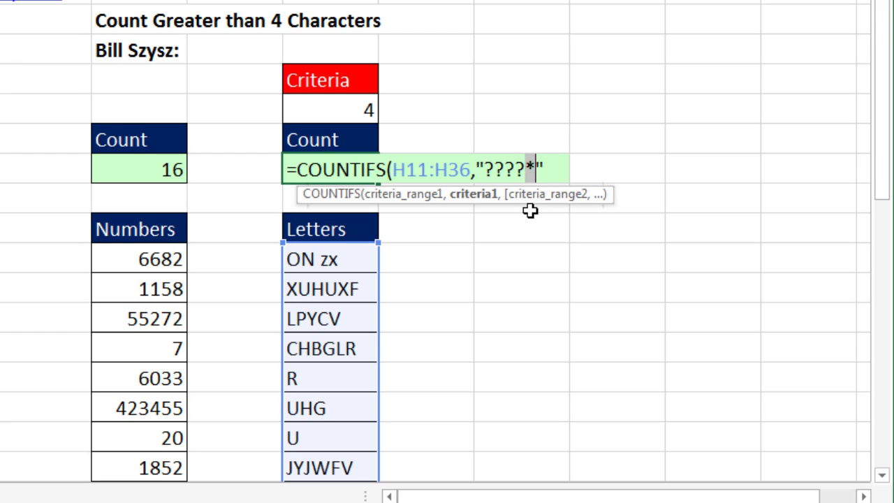
left_click(556, 169)
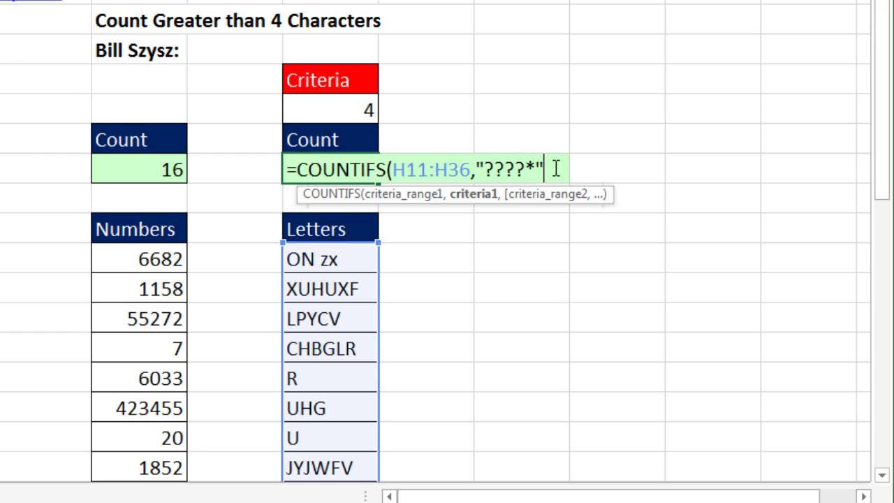
type(")")
key("ctrl+Return")
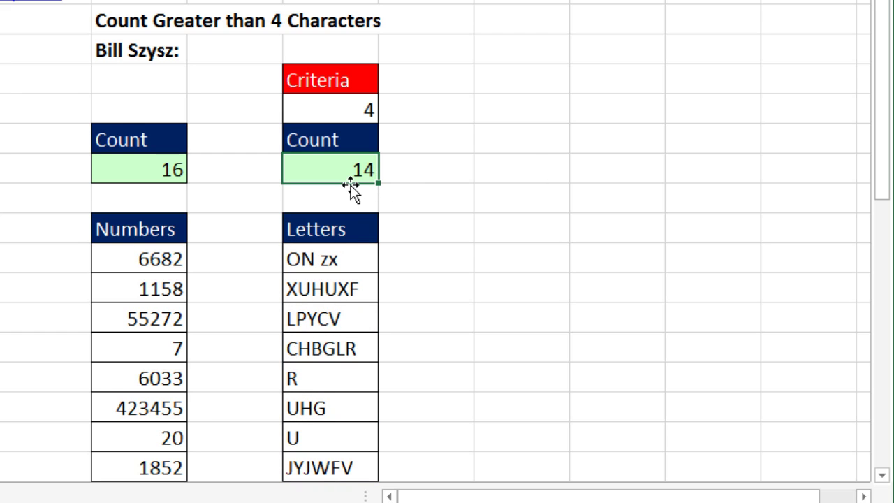
Replace H8's "????" with REPT("?",H6)& so the criterion reads REPT("?",H6)&"*".
left_click(345, 289)
double_click(350, 169)
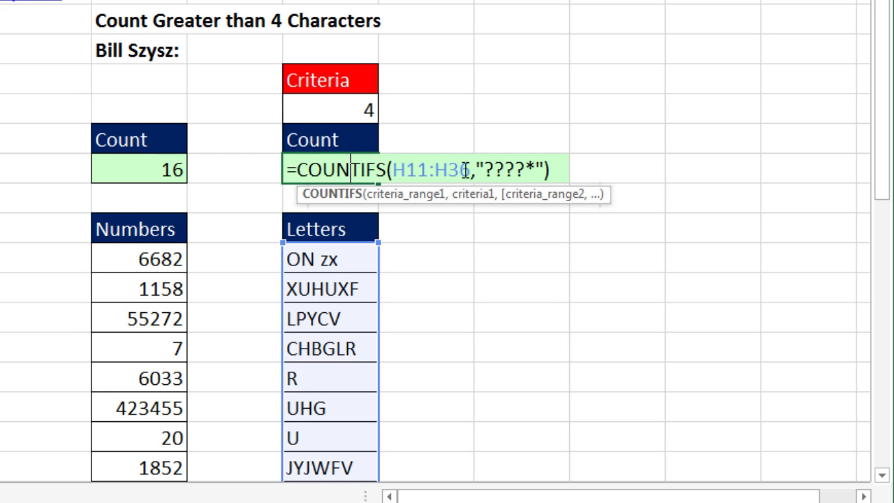
left_click_drag(485, 169, 526, 169)
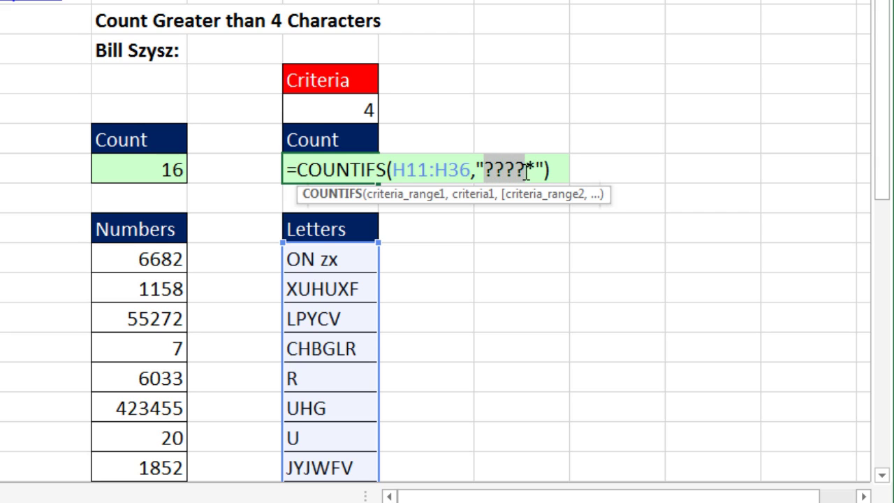
key("Delete")
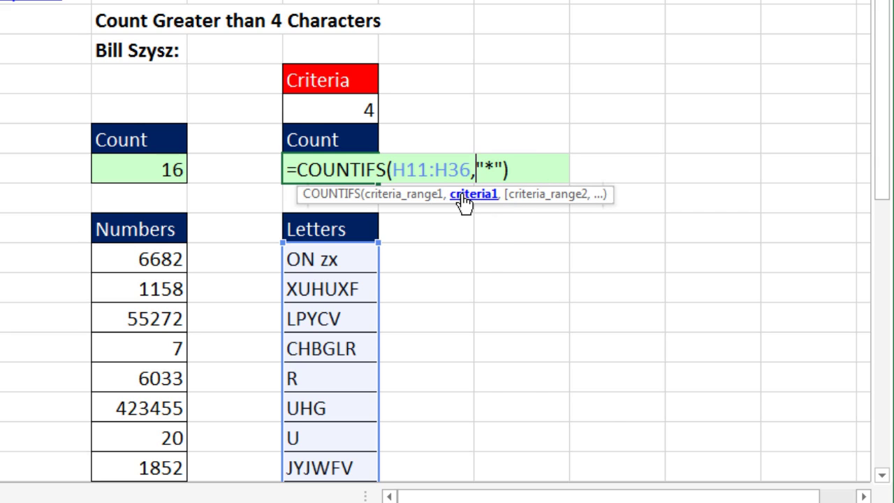
type("rept")
key("Tab")
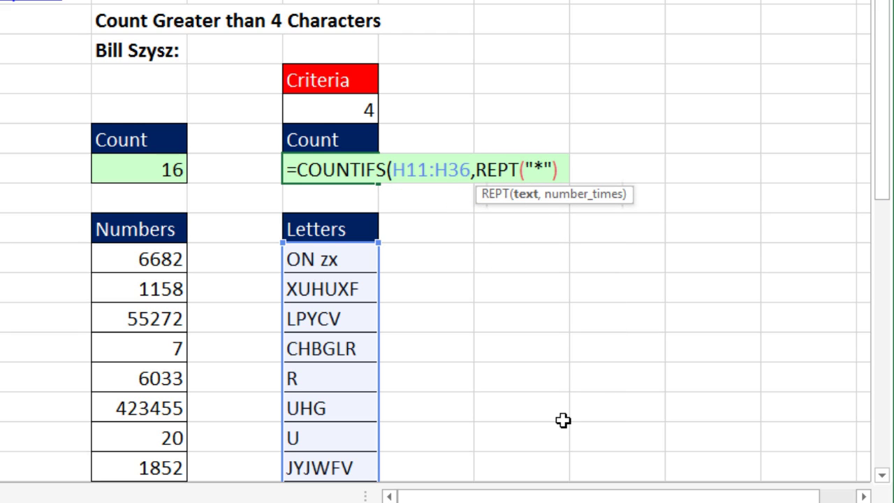
type("\"?\",")
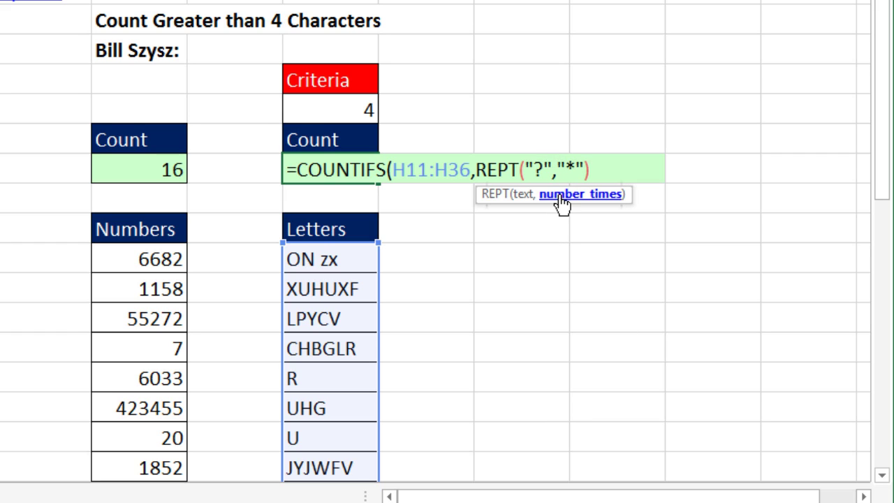
left_click(347, 109)
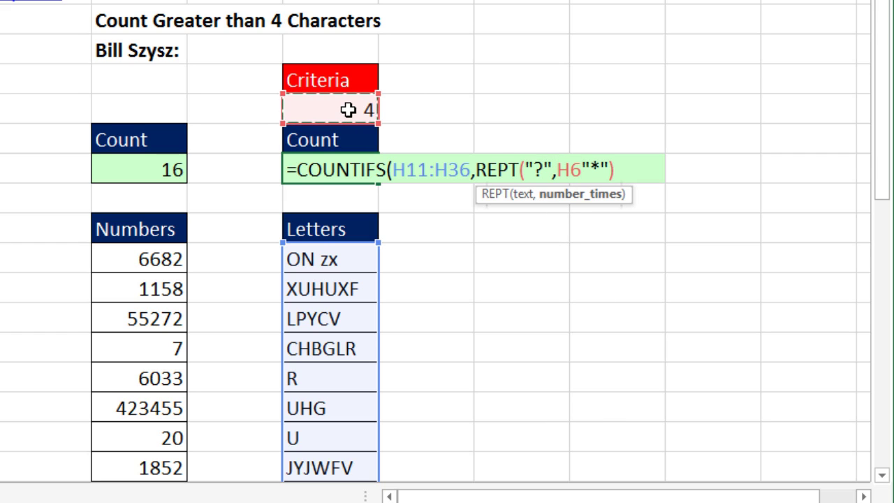
type(")")
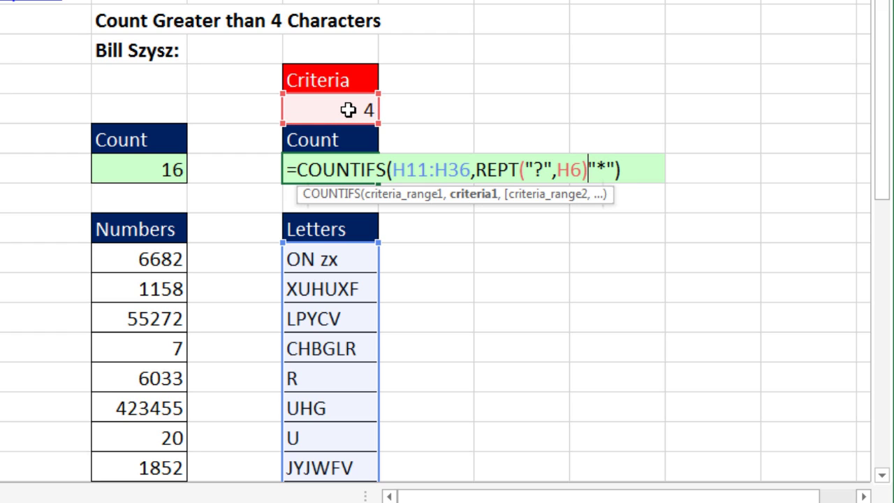
type("&")
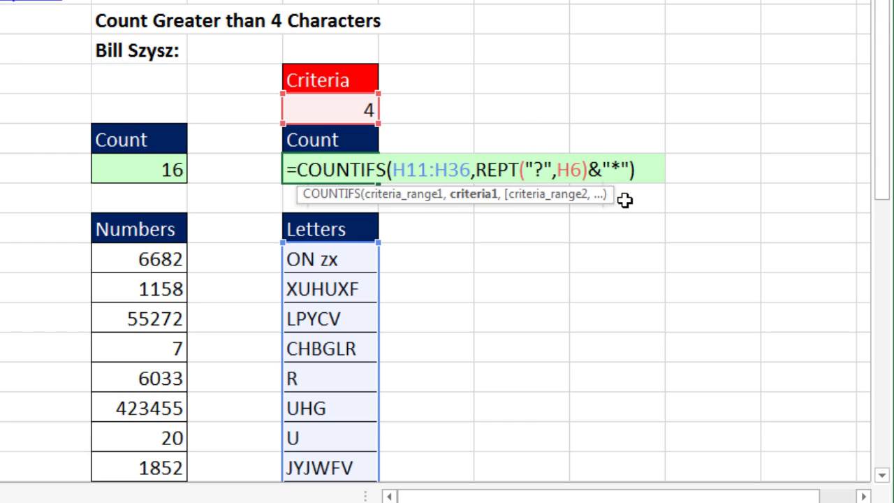
key("ctrl+Return")
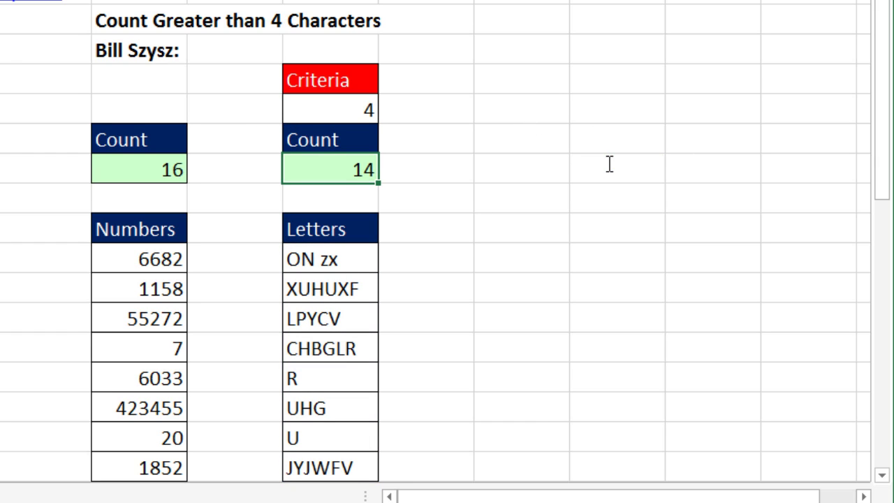
Type 1000 over XUHUXF to drop H8 to 13, then undo to restore 14.
left_click(366, 292)
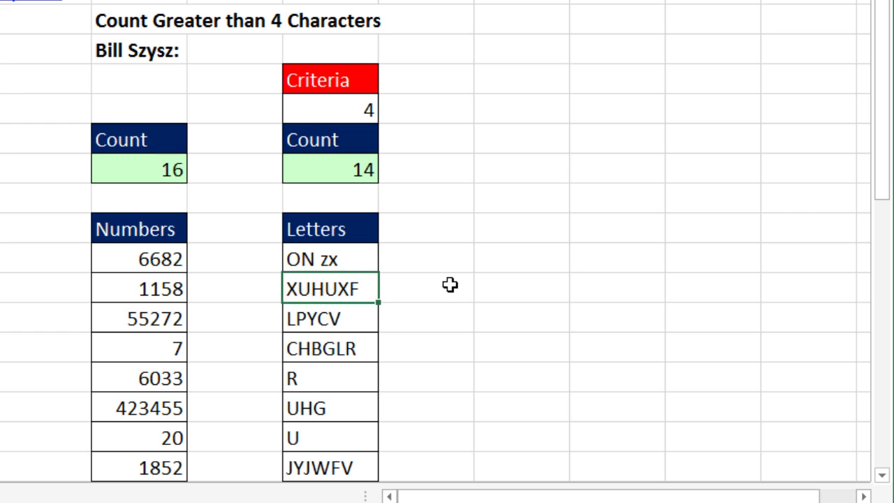
type("1000")
key("ctrl+Return")
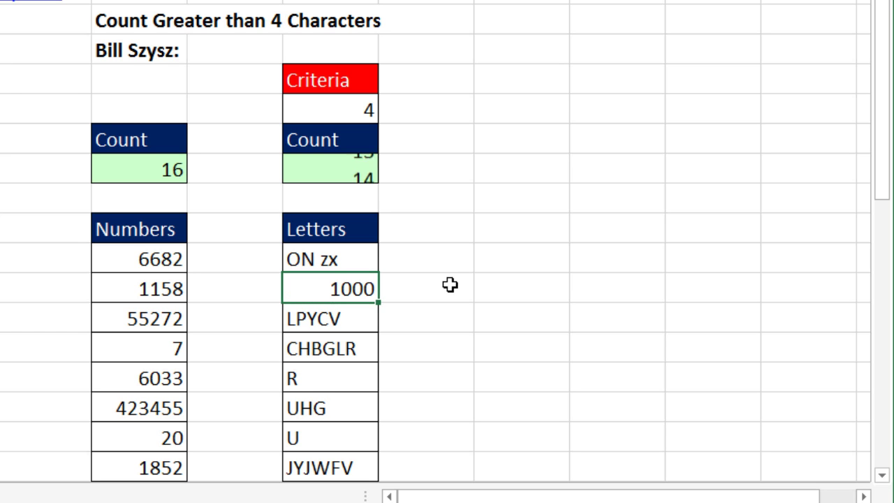
double_click(362, 168)
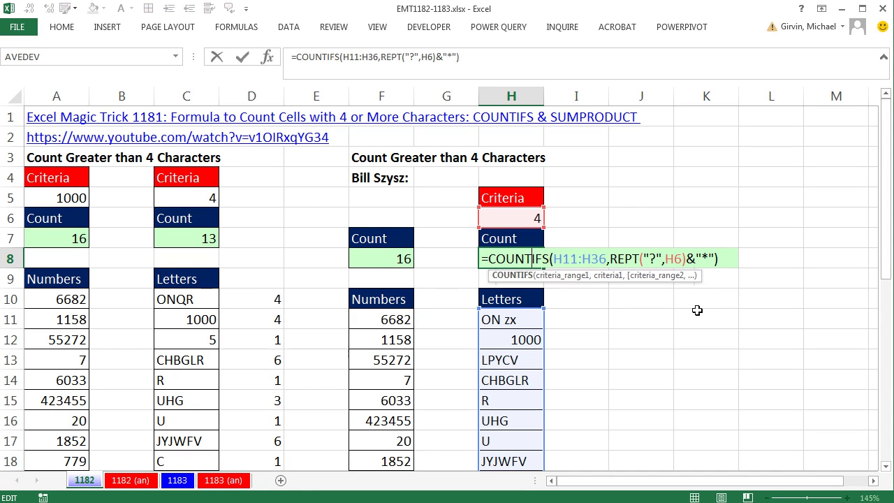
key("Escape")
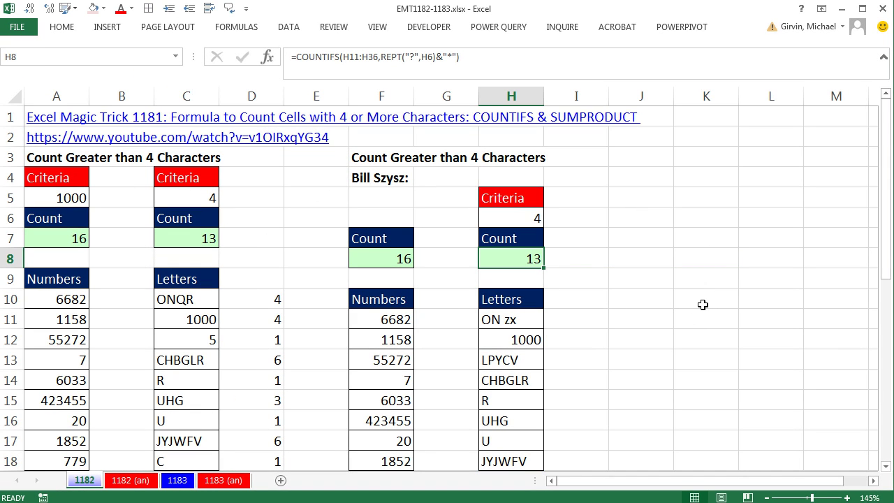
key("ctrl+z")
left_click(534, 260)
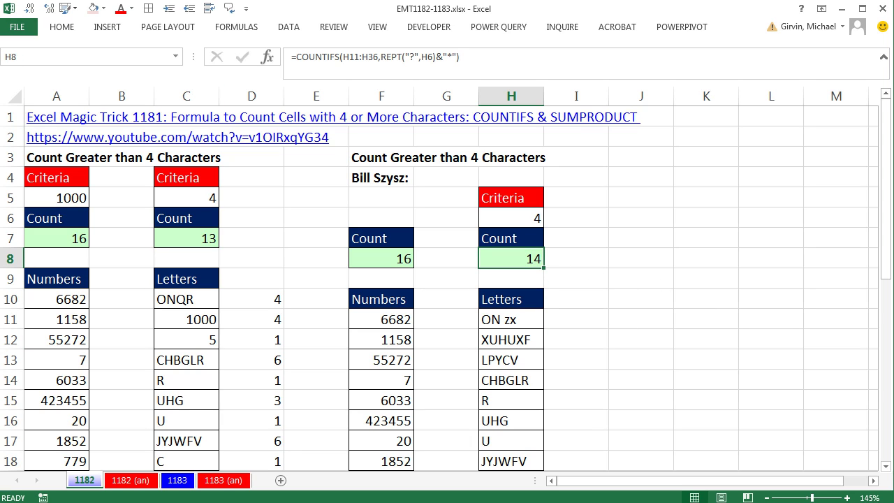
left_click(236, 27)
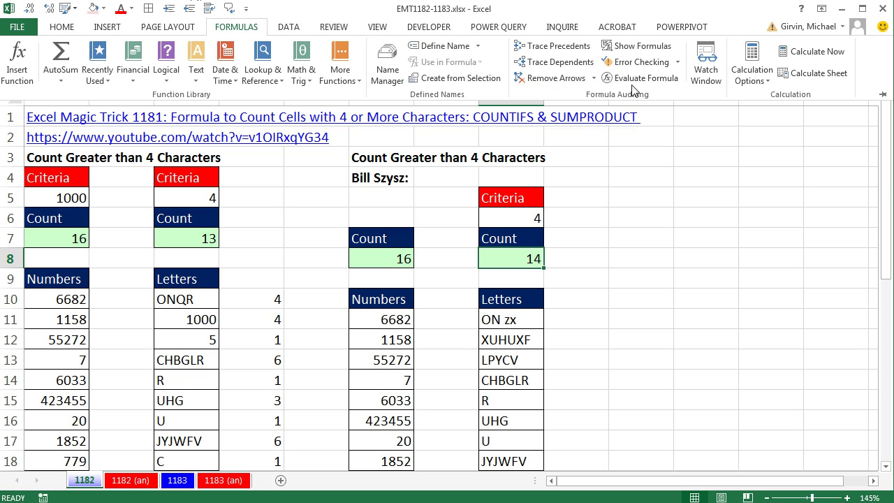
left_click(552, 378)
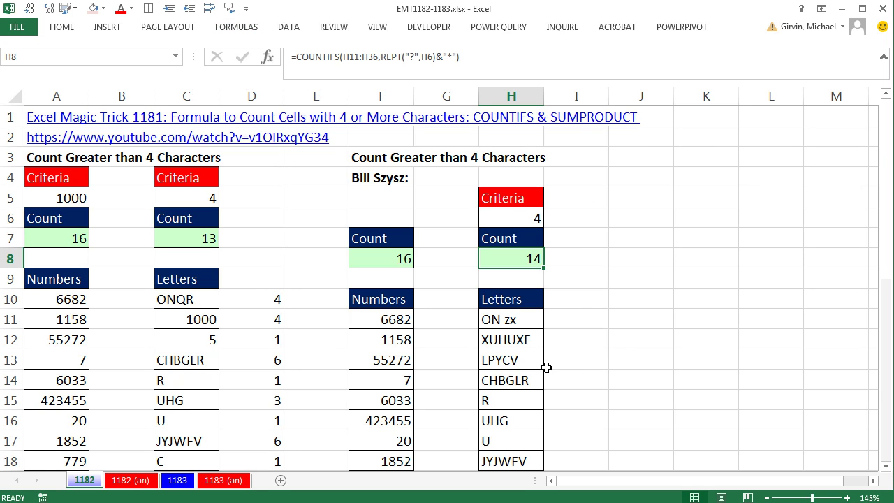
key("alt")
key("m")
key("v")
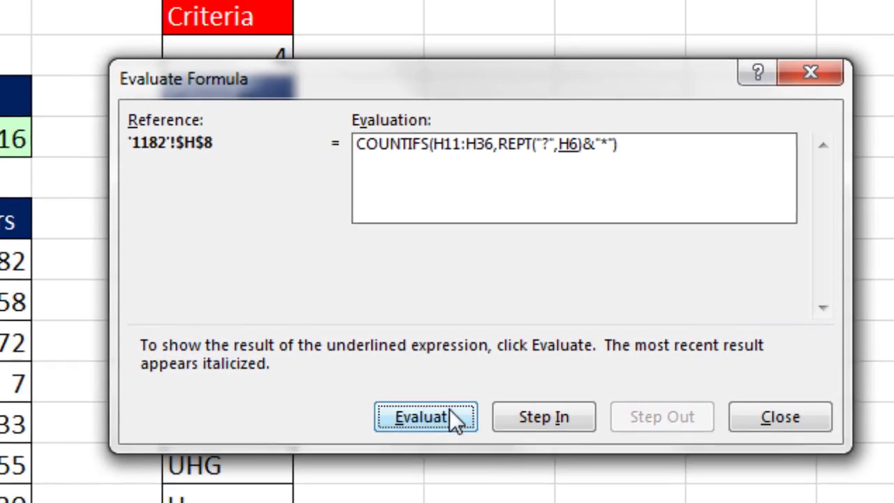
left_click(620, 397)
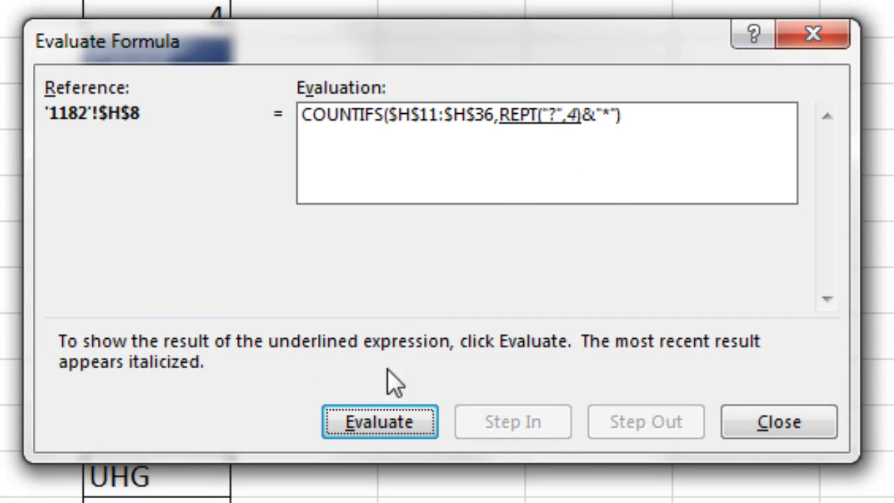
left_click(380, 424)
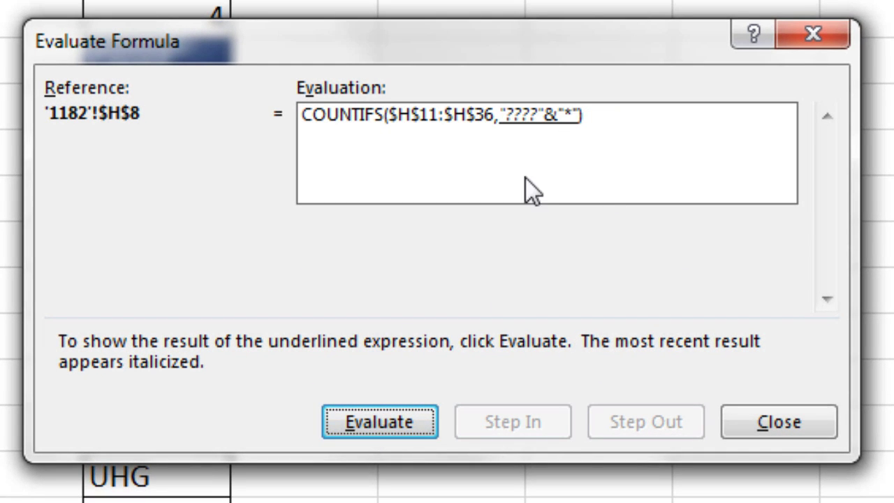
left_click(400, 416)
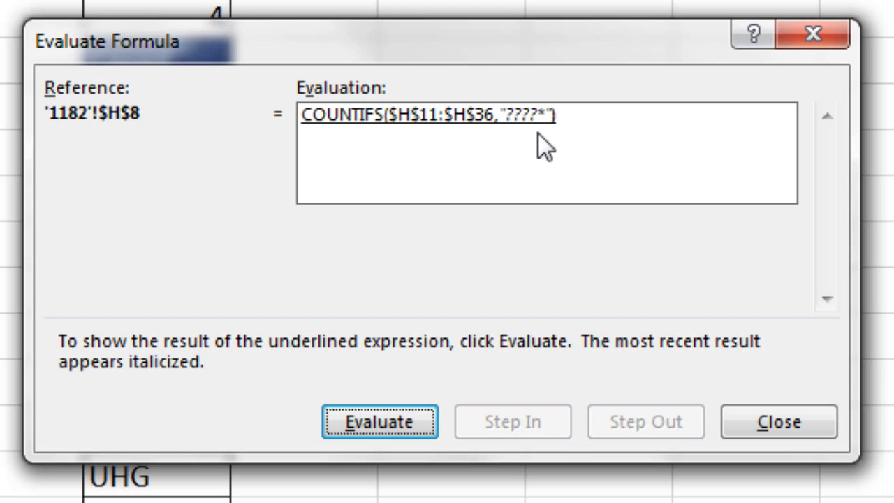
left_click(389, 412)
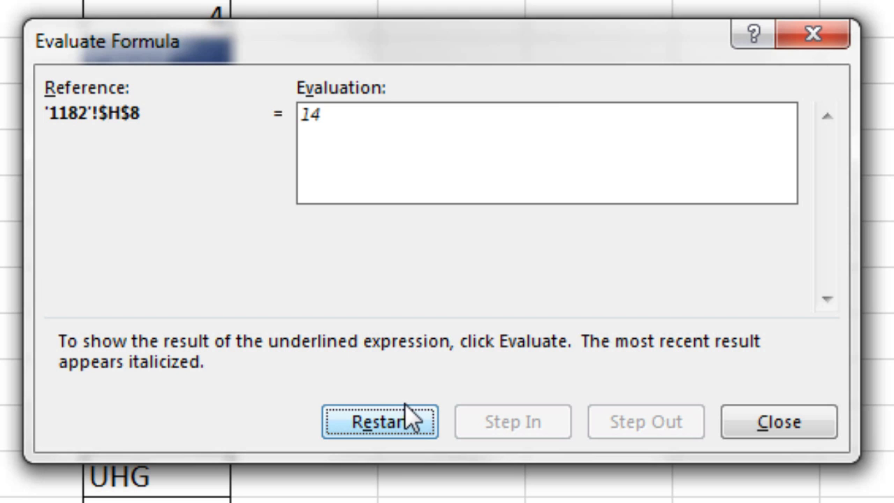
left_click(778, 422)
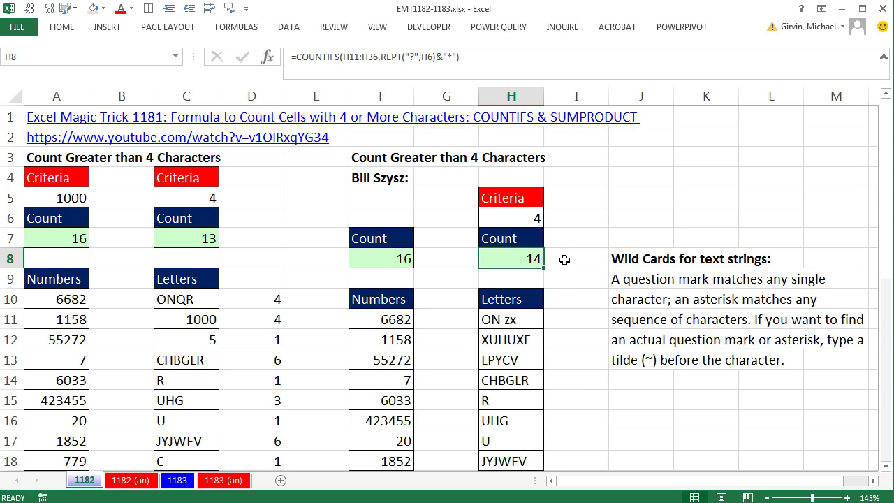
Set H6 to 3 so F8 shows 21 and H8 shows 19.
double_click(526, 255)
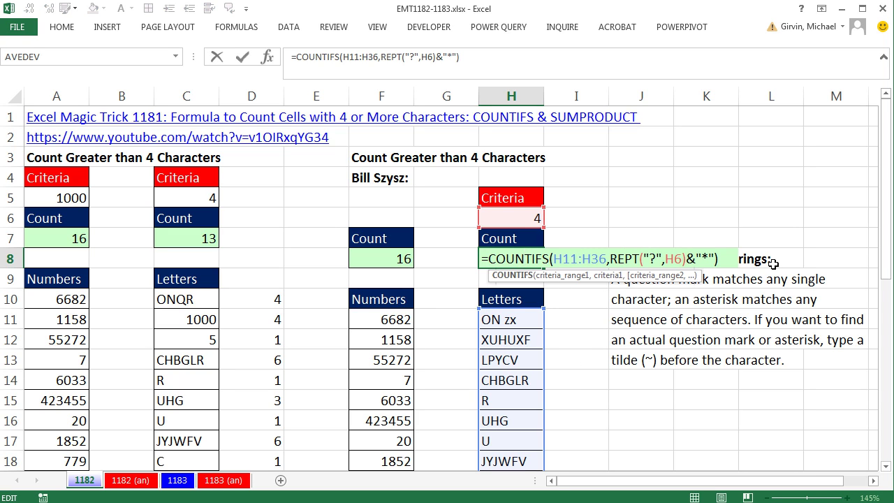
key("ctrl+Return")
key("Up")
key("Up")
type("3")
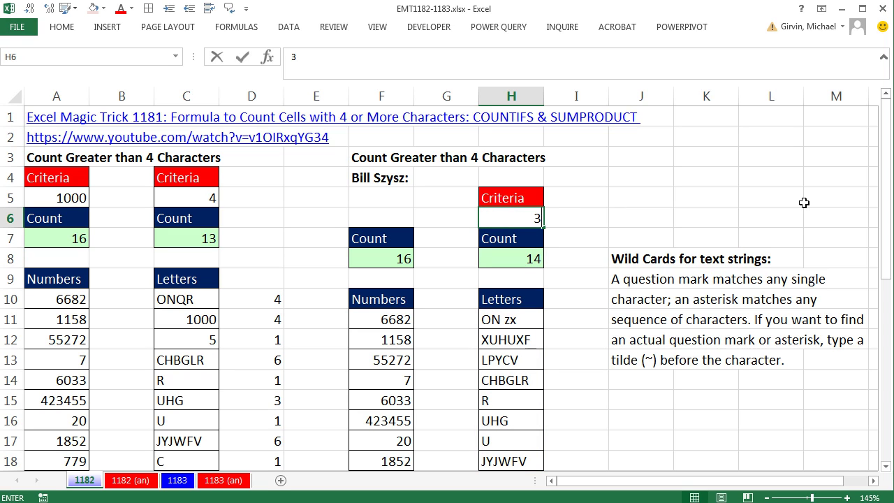
key("ctrl+Return")
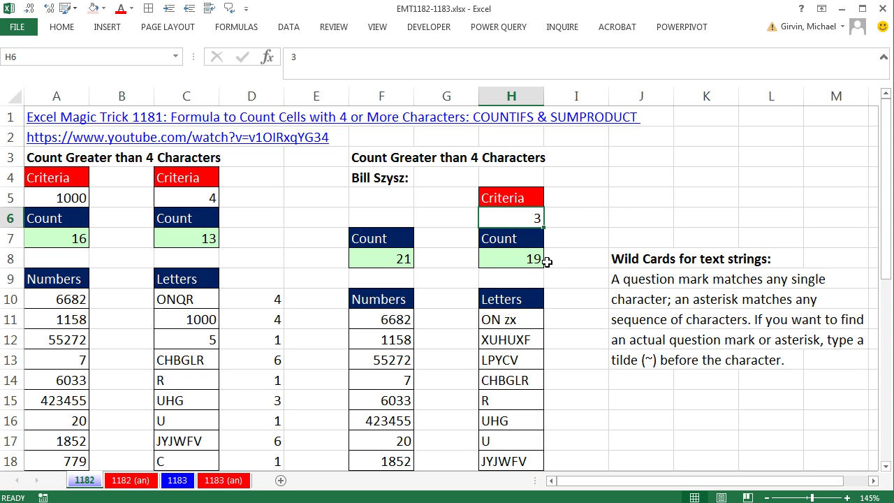